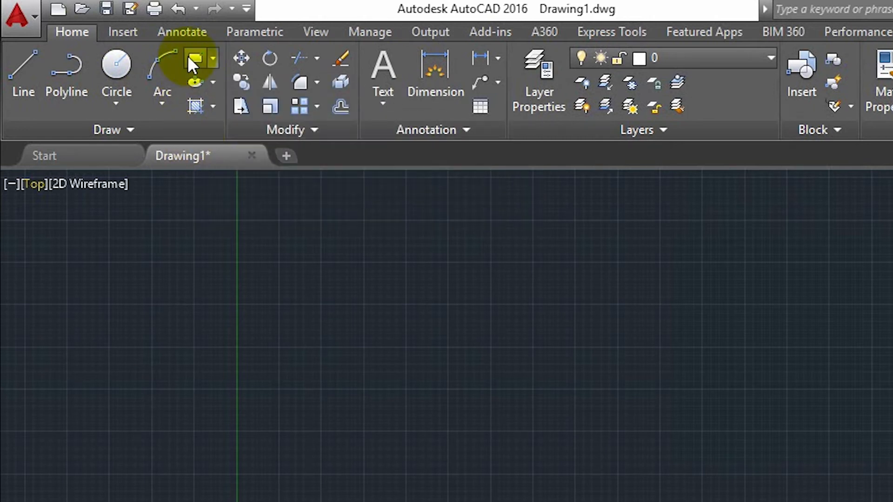
- Draw a rectangle freehand in the empty drawing area using two opposite corner points
{"action": "left_click", "coordinate": [189, 57]}
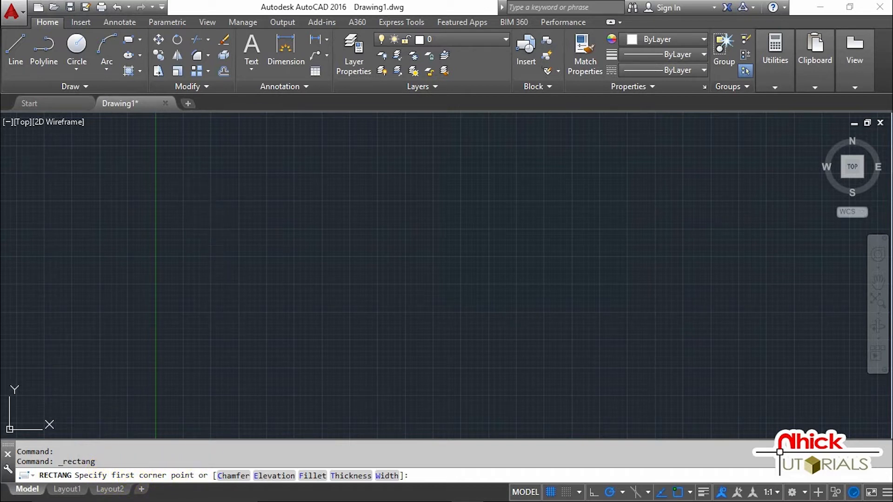
{"action": "left_click", "coordinate": [198, 186]}
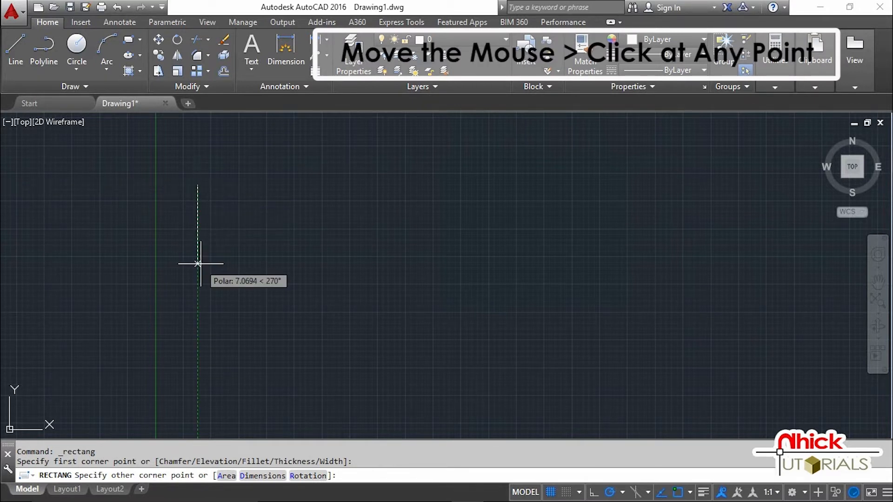
{"action": "left_click", "coordinate": [337, 290]}
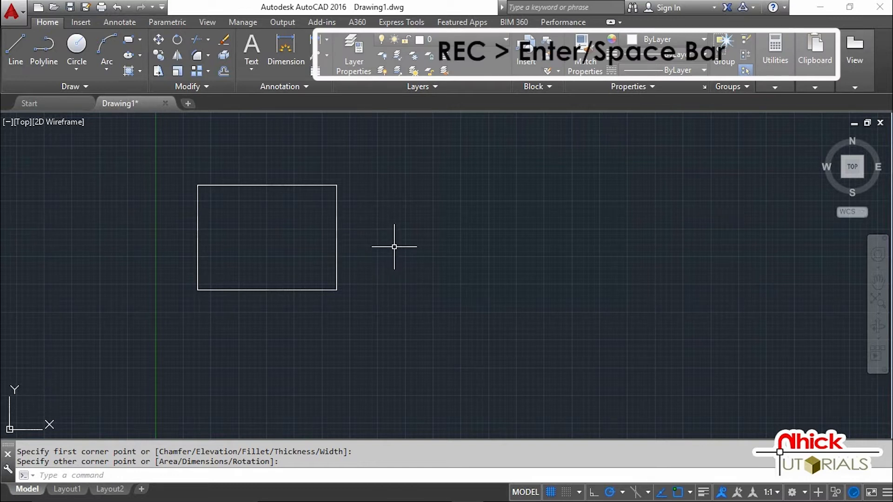
- Draw a second rectangle to the right of the first with the Dimensions option, length 15 and width 12
{"action": "type", "text": "EC"}
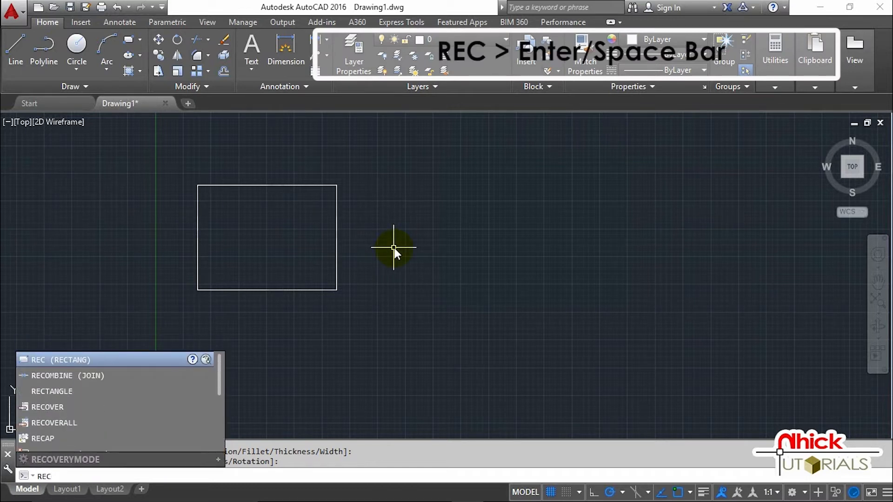
{"action": "key", "text": "Return"}
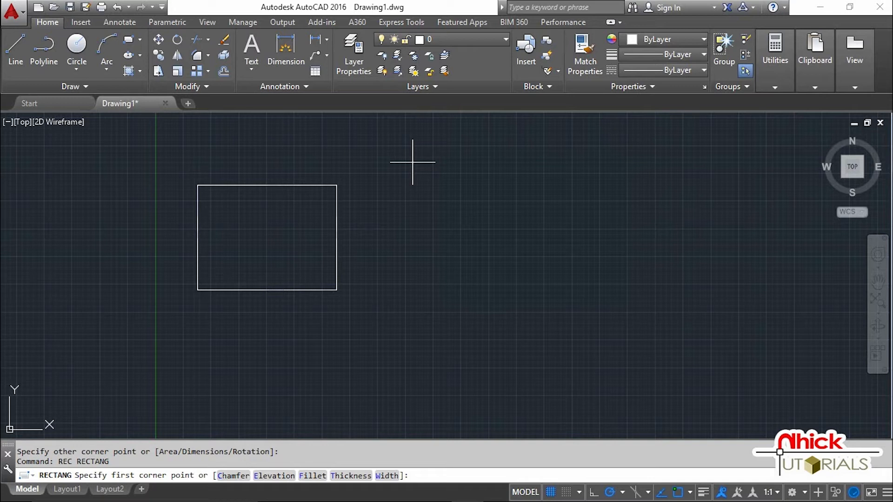
{"action": "left_click", "coordinate": [412, 162]}
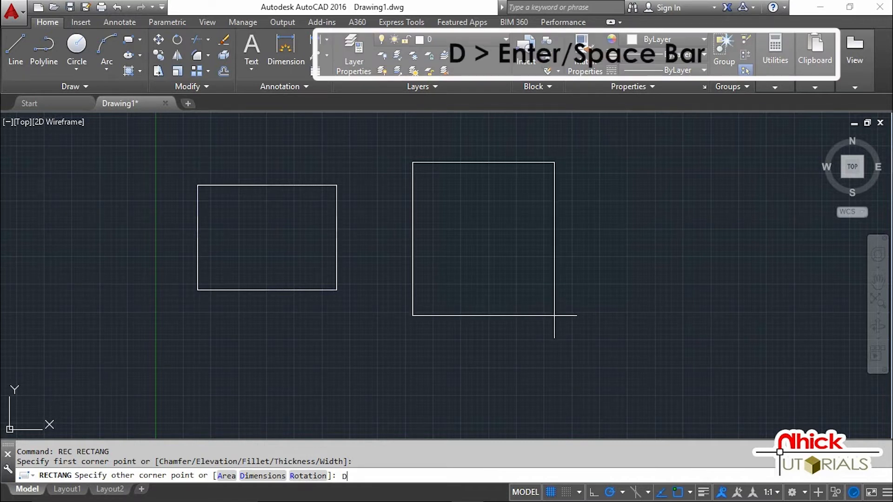
{"action": "key", "text": "Return"}
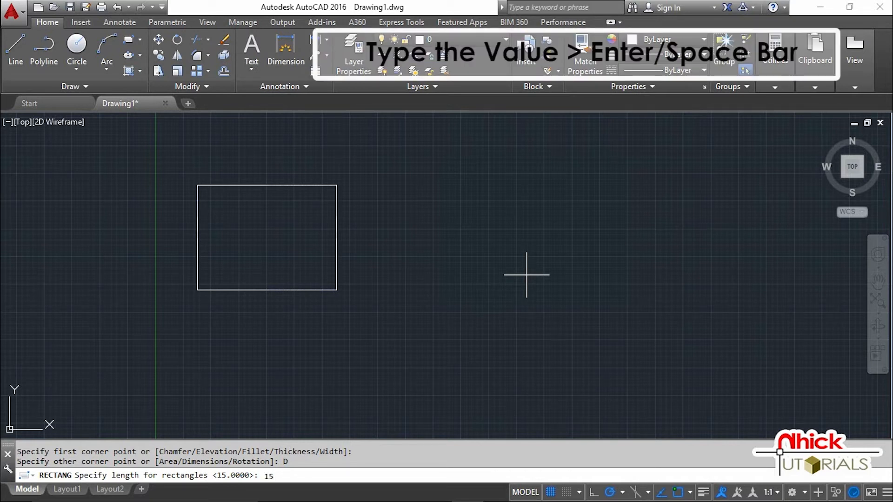
{"action": "key", "text": "Return"}
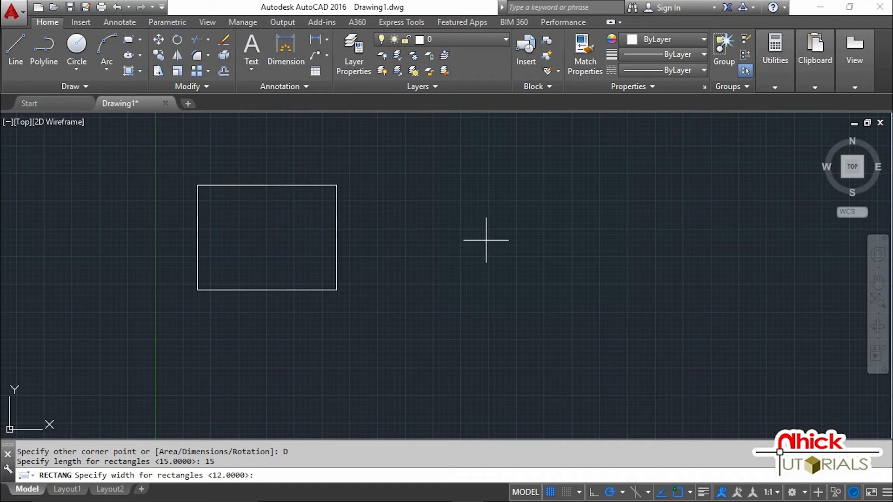
{"action": "type", "text": "12"}
{"action": "key", "text": "Return"}
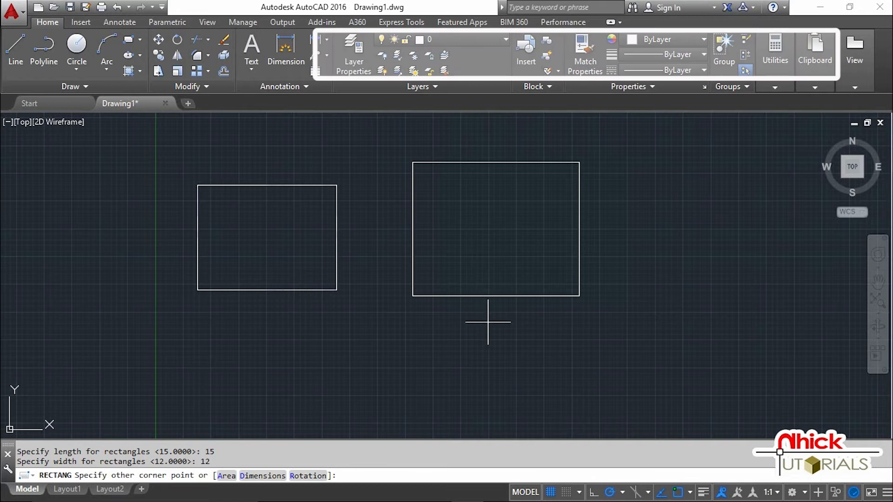
{"action": "left_click", "coordinate": [506, 328]}
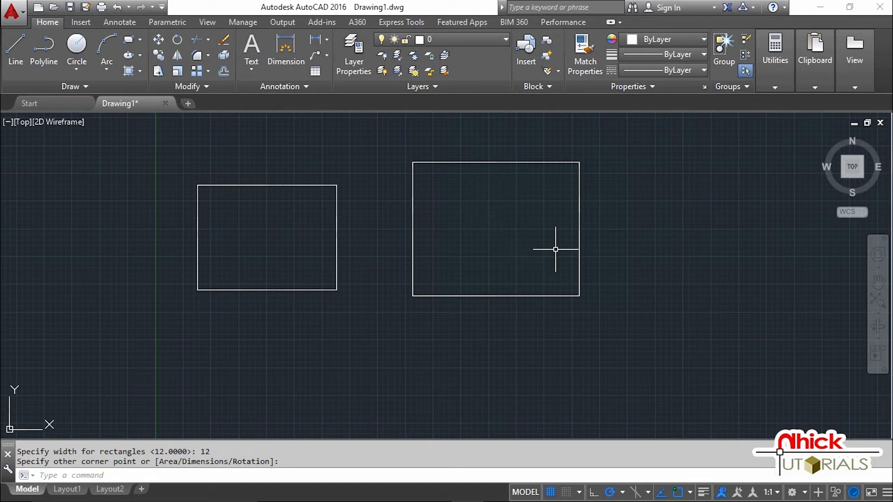
- Draw a third rectangle to the right of the second with the Area option, using area 180 and width 12
{"action": "middle_click_drag", "start_coordinate": [625, 223], "coordinate": [465, 222]}
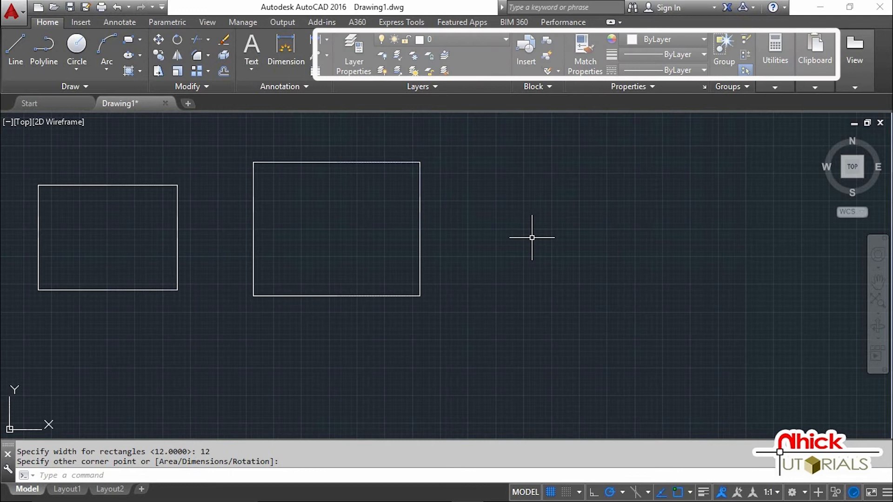
{"action": "type", "text": "REC"}
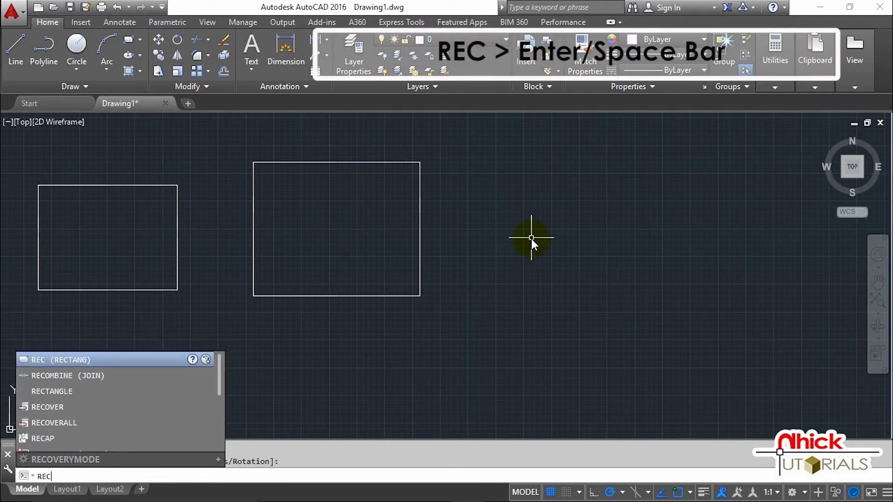
{"action": "key", "text": "Return"}
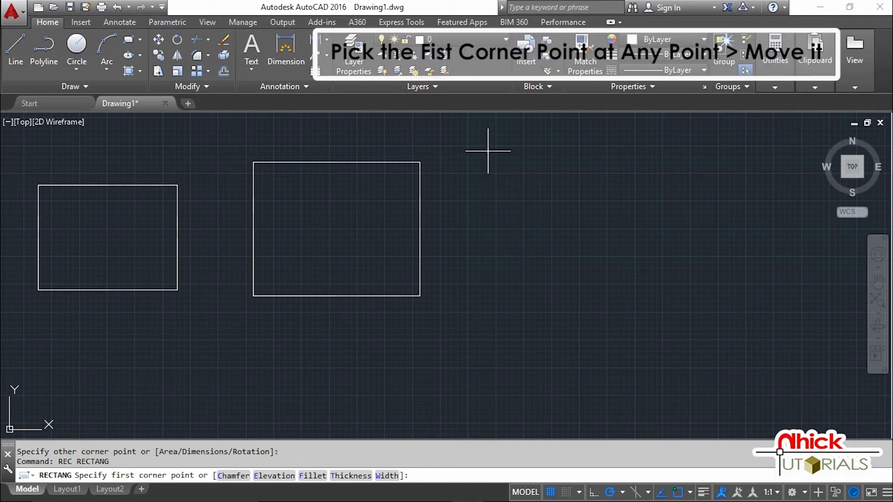
{"action": "left_click", "coordinate": [488, 151]}
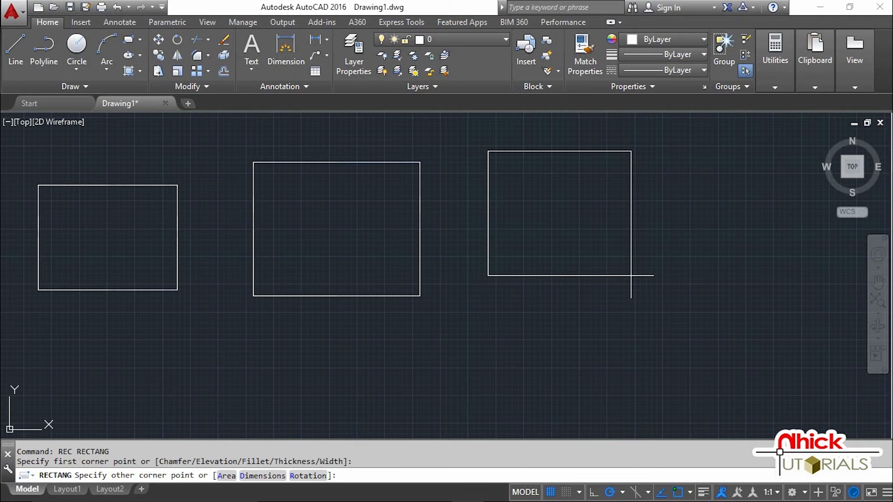
{"action": "type", "text": "A"}
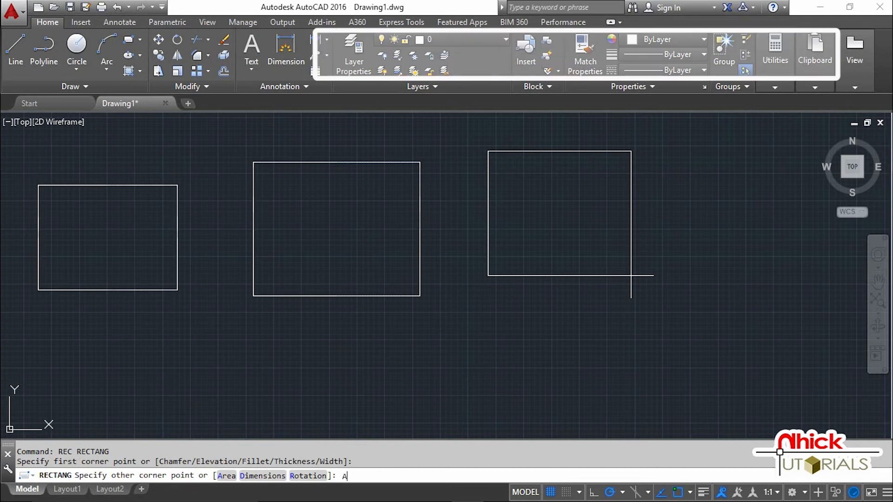
{"action": "key", "text": "Return"}
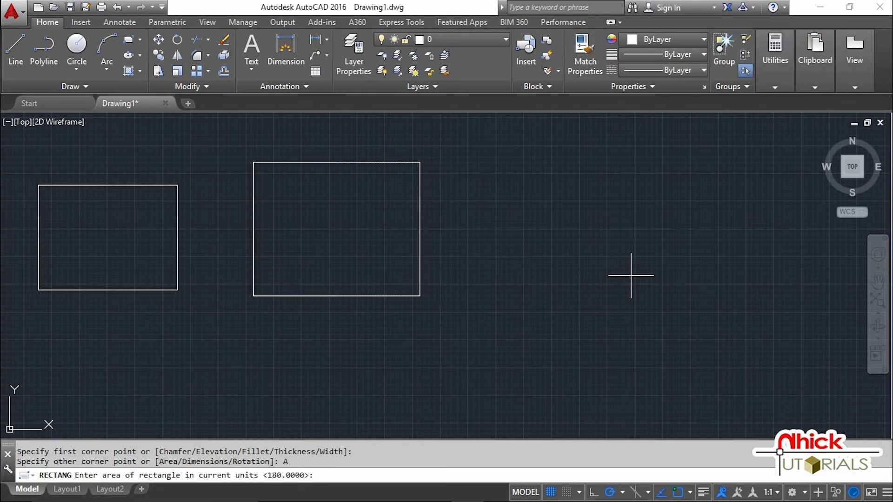
{"action": "type", "text": "1"}
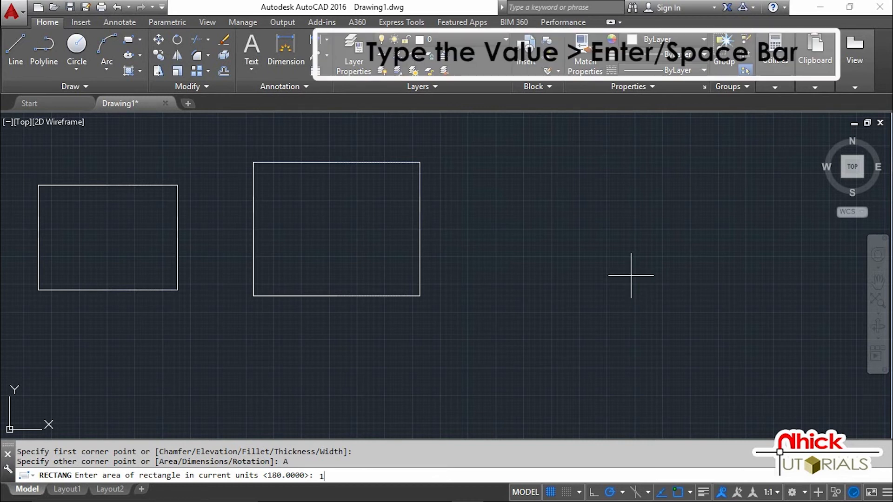
{"action": "type", "text": "80"}
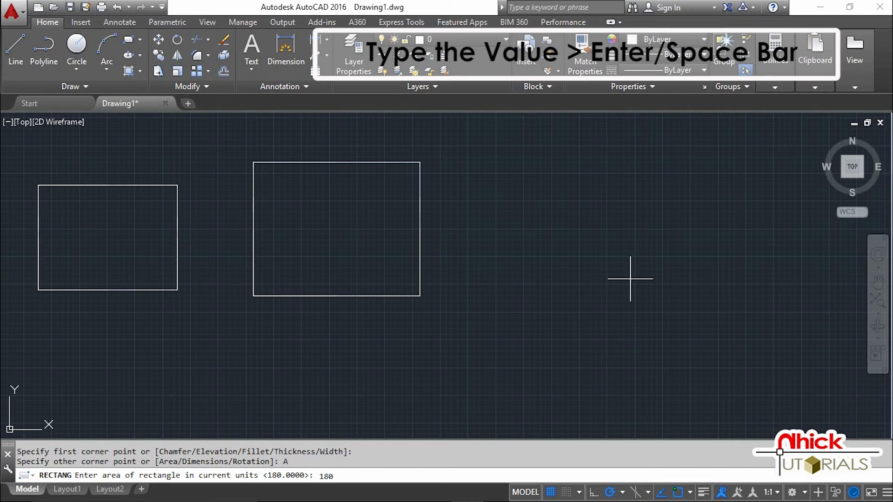
{"action": "key", "text": "Return"}
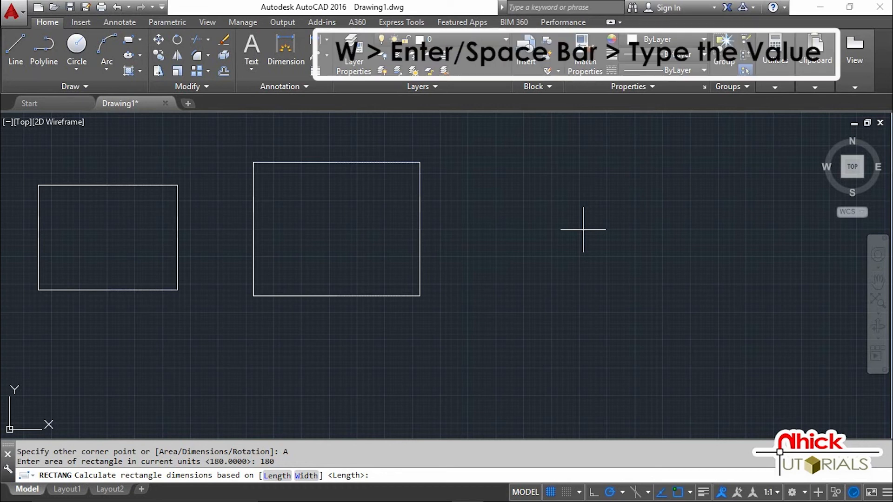
{"action": "type", "text": "w"}
{"action": "key", "text": "Return"}
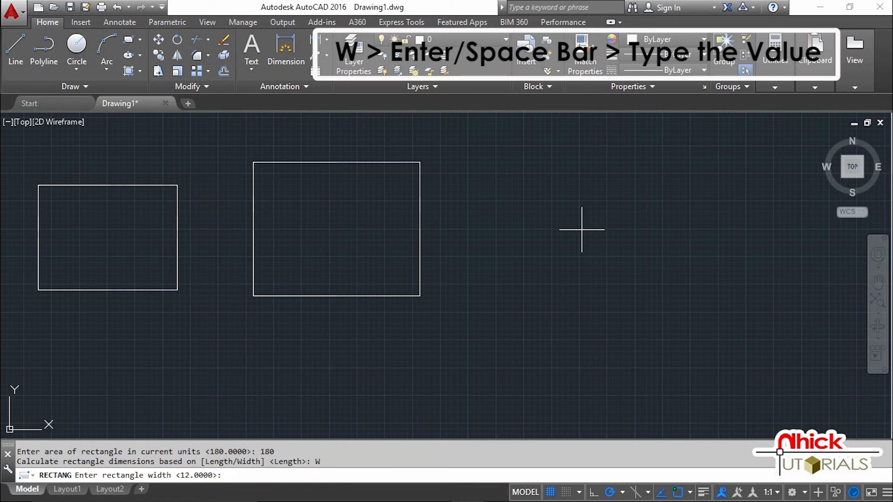
{"action": "type", "text": "12"}
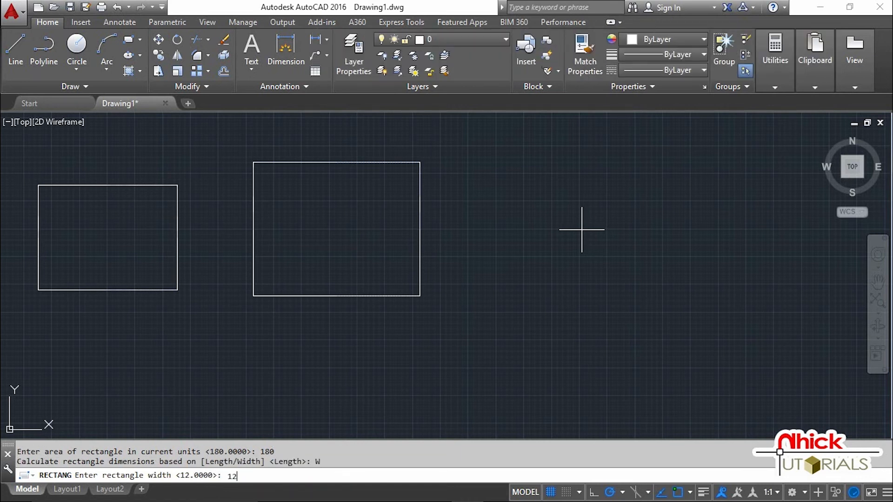
{"action": "key", "text": "Return"}
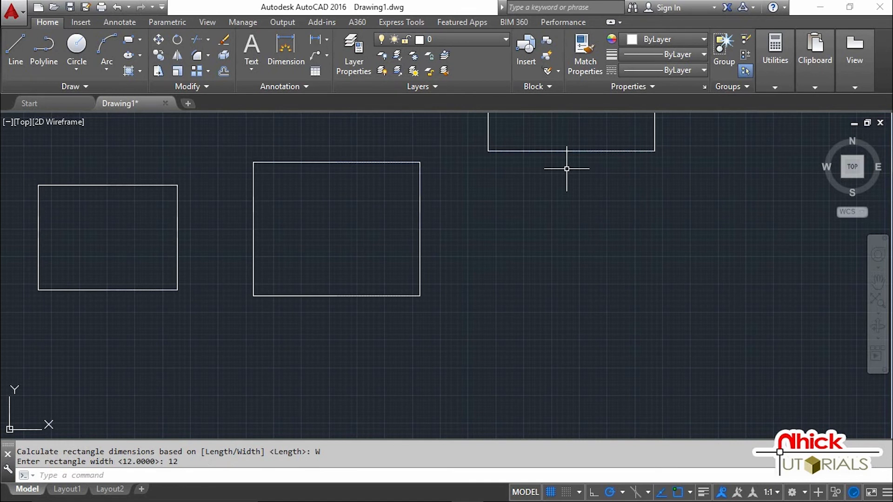
- Measure the area and perimeter of the third rectangle from its four corners and examine both values
{"action": "mouse_move", "coordinate": [594, 153]}
{"action": "middle_mouse_down"}
{"action": "mouse_move", "coordinate": [585, 236]}
{"action": "mouse_move", "coordinate": [593, 274]}
{"action": "middle_mouse_up"}
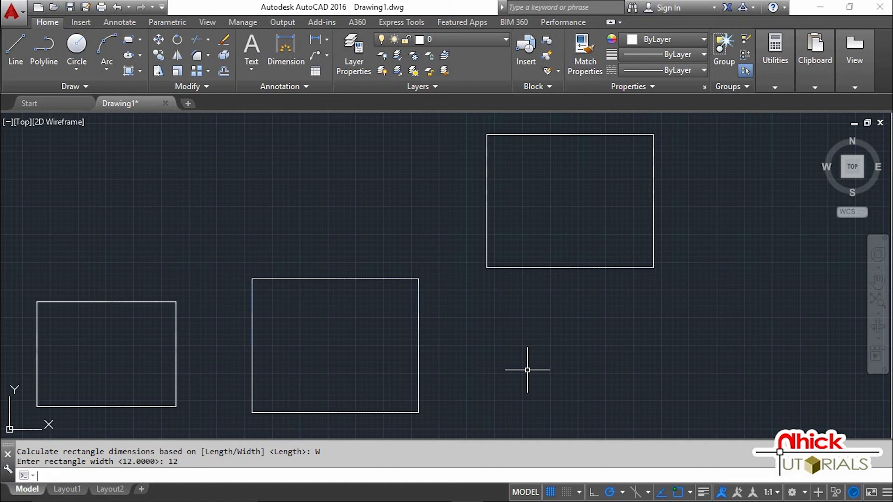
{"action": "type", "text": "A"}
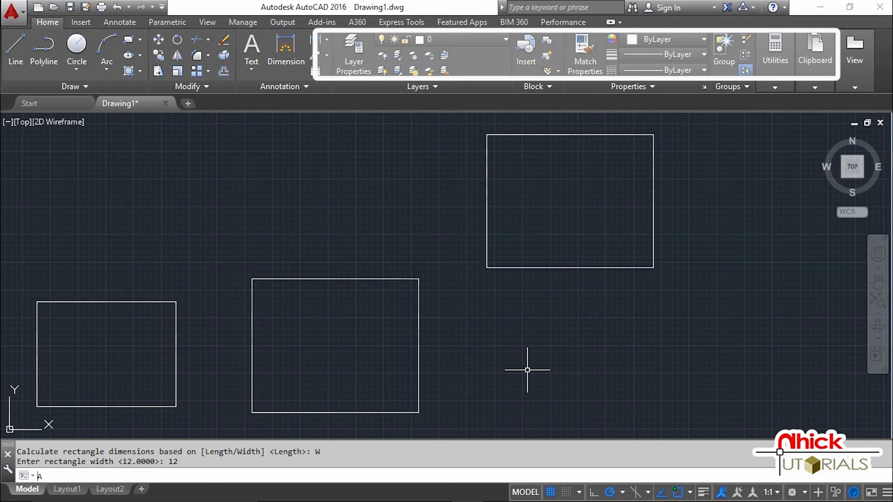
{"action": "type", "text": "RES"}
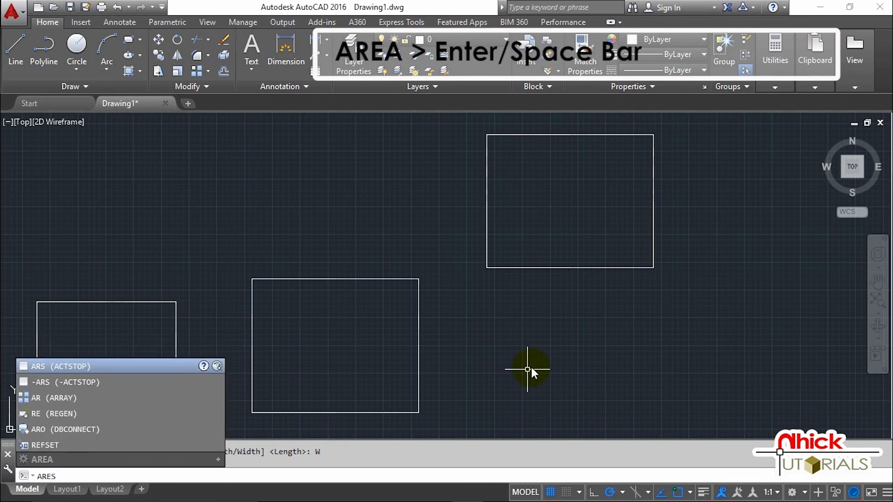
{"action": "key", "text": "BackSpace"}
{"action": "type", "text": "A"}
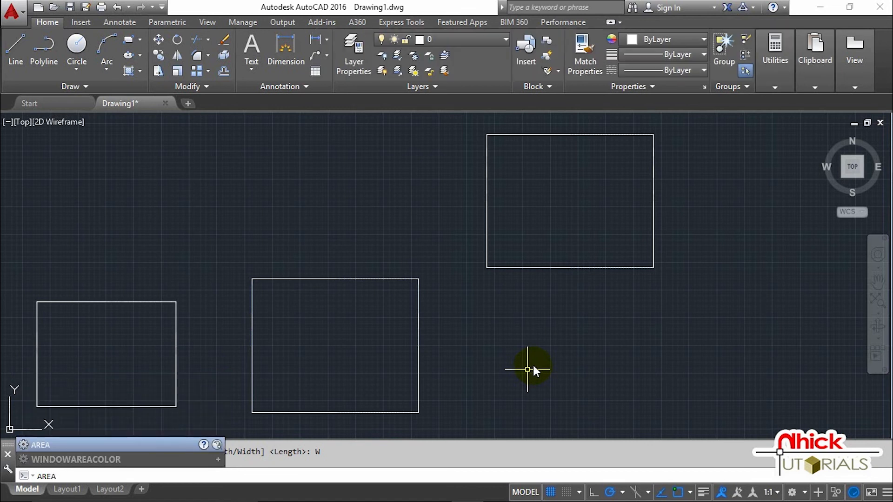
{"action": "key", "text": "Return"}
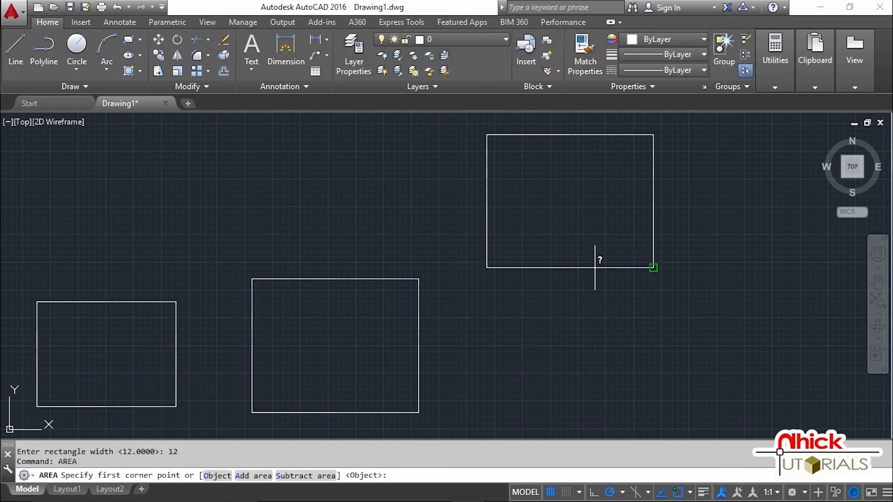
{"action": "left_click", "coordinate": [487, 135]}
{"action": "left_click", "coordinate": [654, 134]}
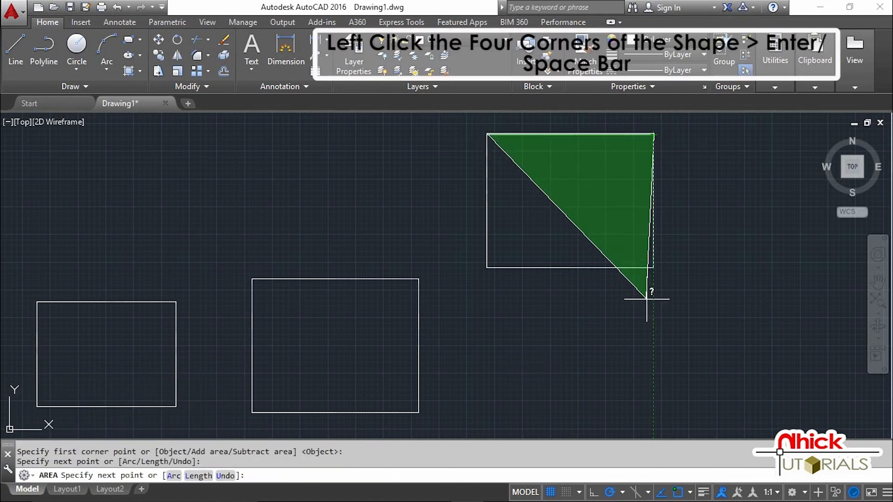
{"action": "left_click", "coordinate": [653, 268]}
{"action": "left_click", "coordinate": [487, 268]}
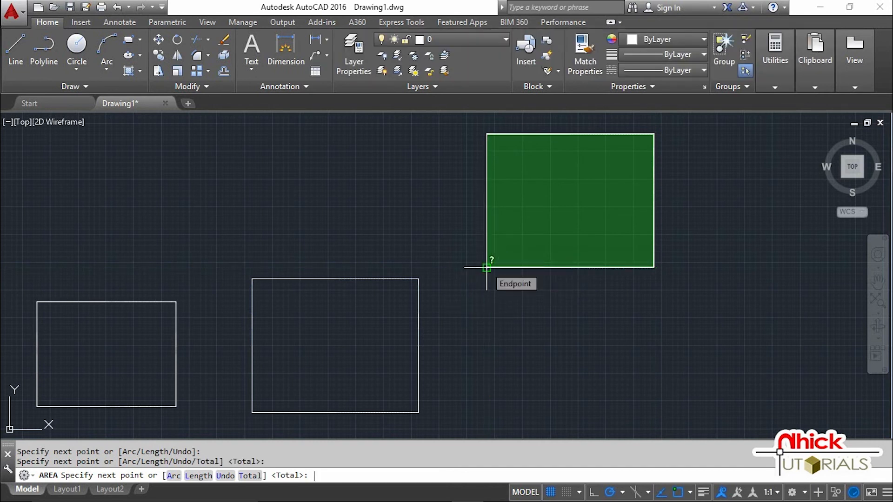
{"action": "key", "text": "Return"}
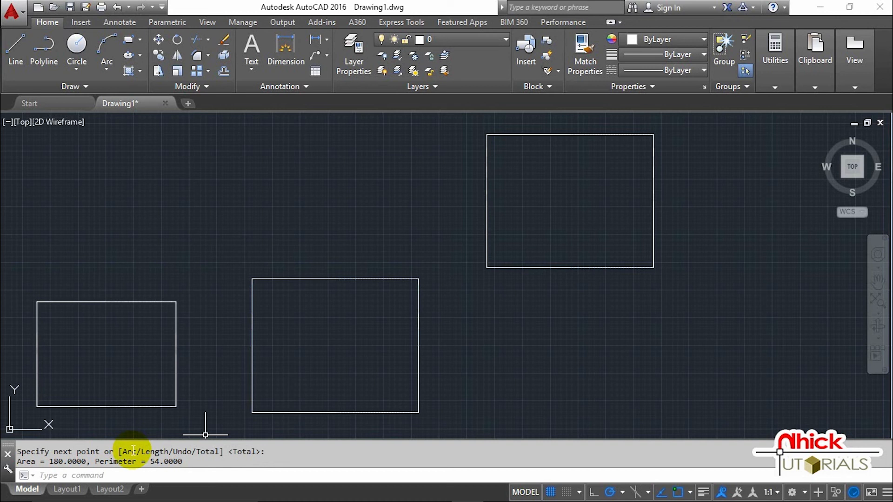
{"action": "left_click_drag", "start_coordinate": [49, 462], "coordinate": [93, 462]}
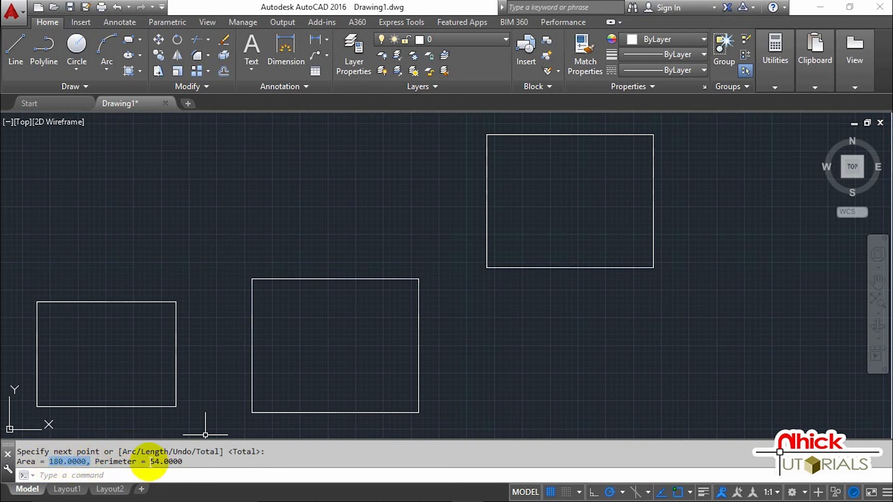
{"action": "left_click_drag", "start_coordinate": [149, 461], "coordinate": [194, 462]}
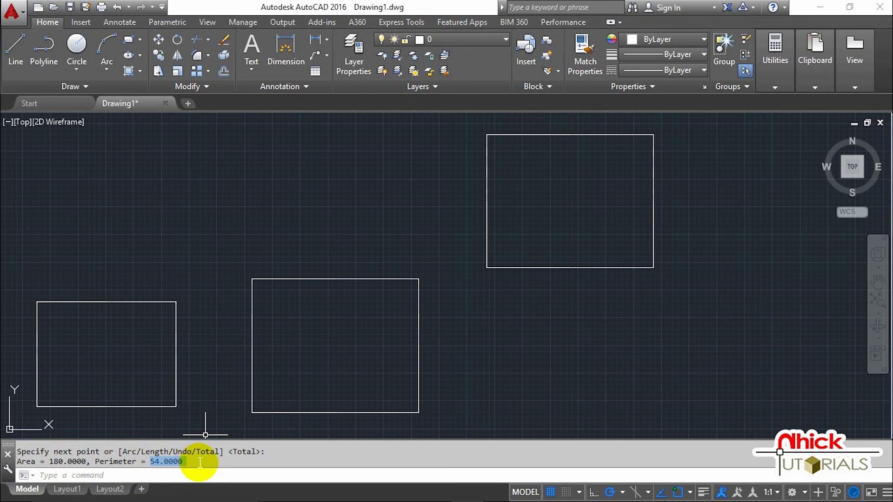
{"action": "left_click", "coordinate": [200, 463]}
{"action": "middle_click_drag", "start_coordinate": [551, 304], "coordinate": [588, 301]}
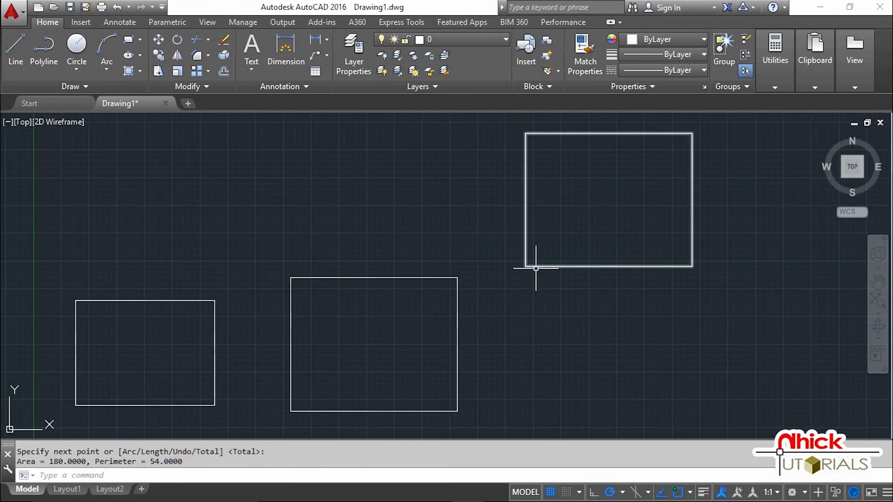